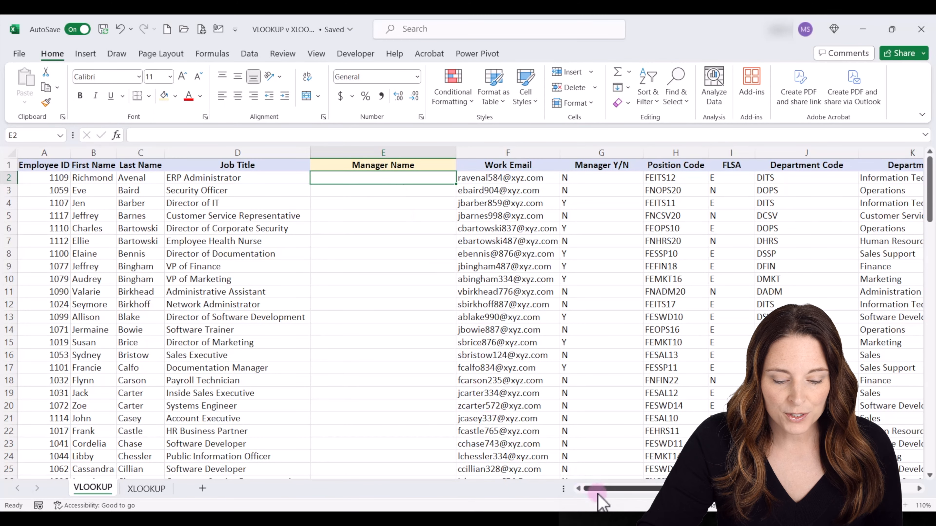
# - Examine the Employee ID and Manager columns in the Demo Database Manager List workbook and the matching Employee ID column on the VLOOKUP sheet
pyautogui.click(653, 478)
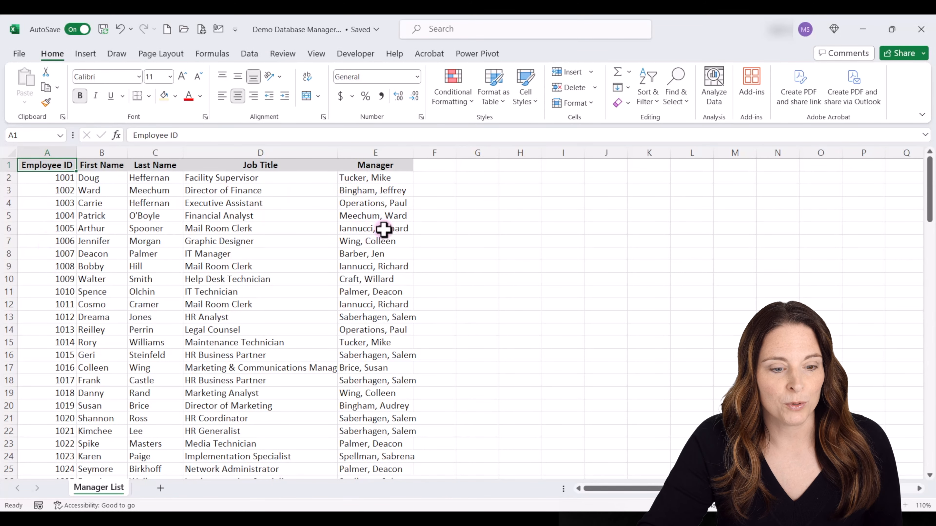
pyautogui.click(385, 180)
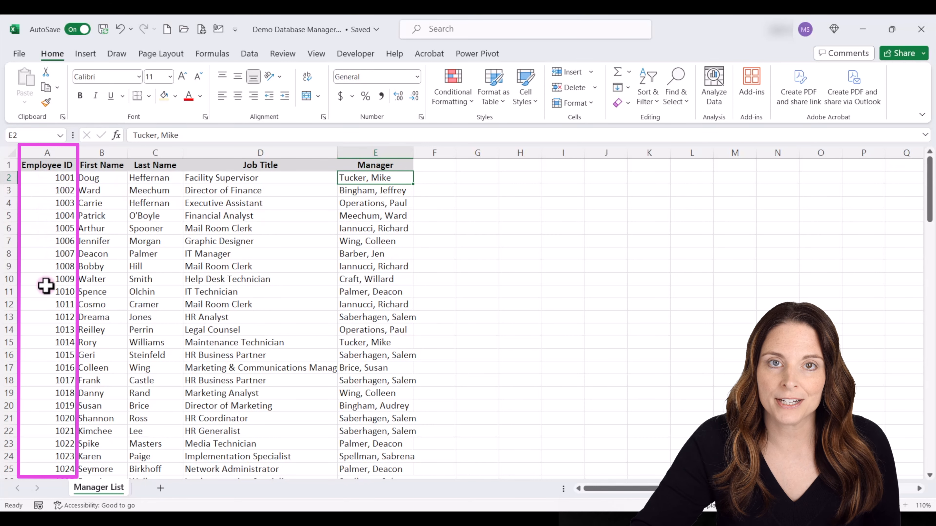
pyautogui.click(59, 192)
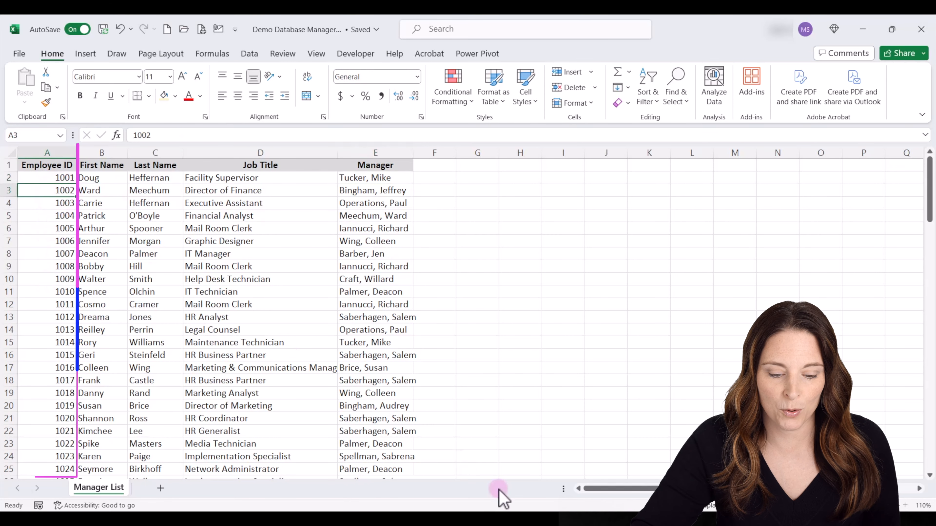
pyautogui.moveTo(626, 519)
pyautogui.click(555, 477)
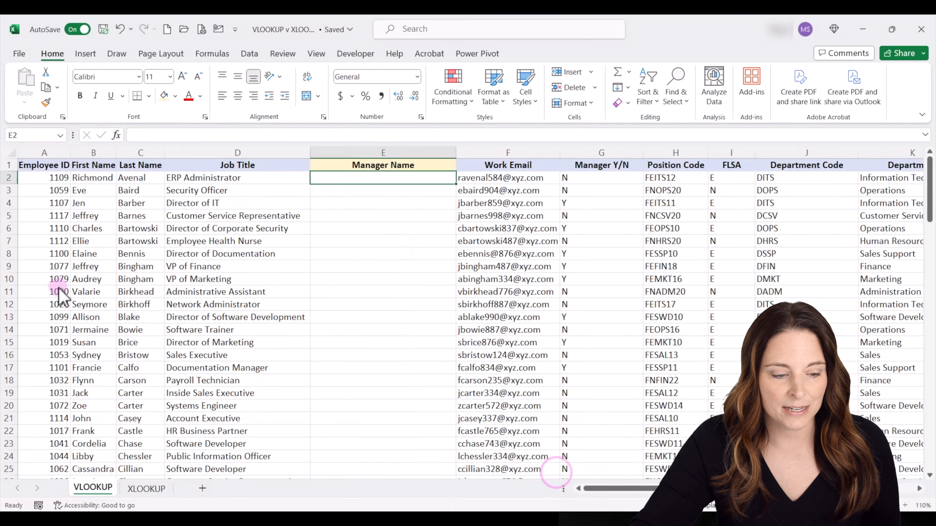
pyautogui.click(37, 177)
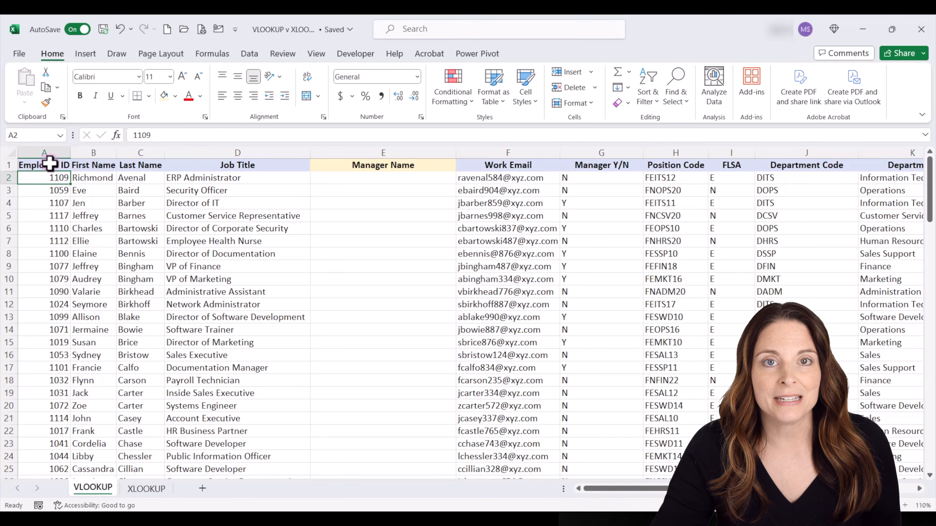
pyautogui.click(356, 179)
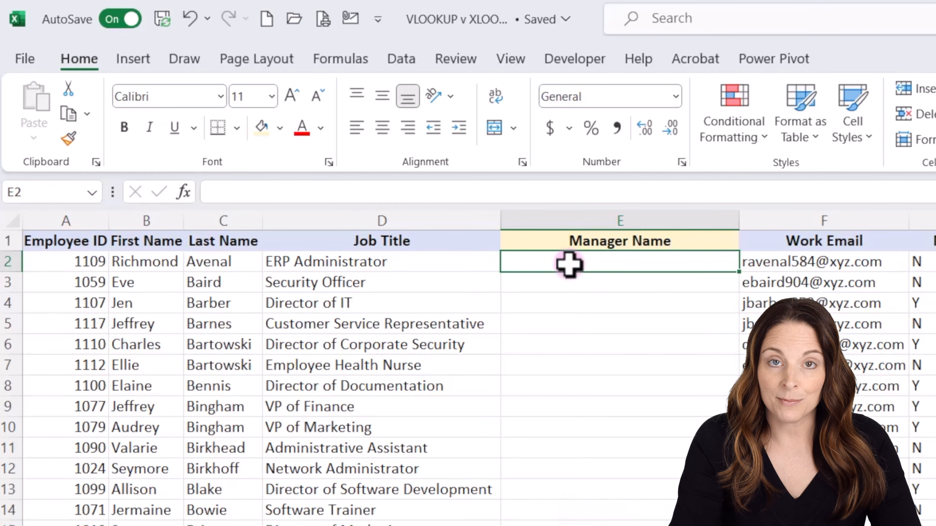
pyautogui.write('=')
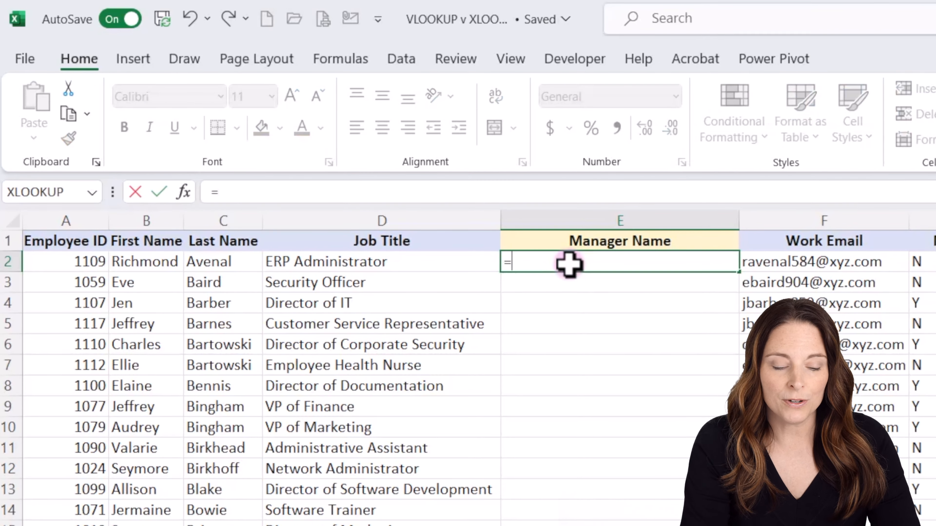
pyautogui.write('vl')
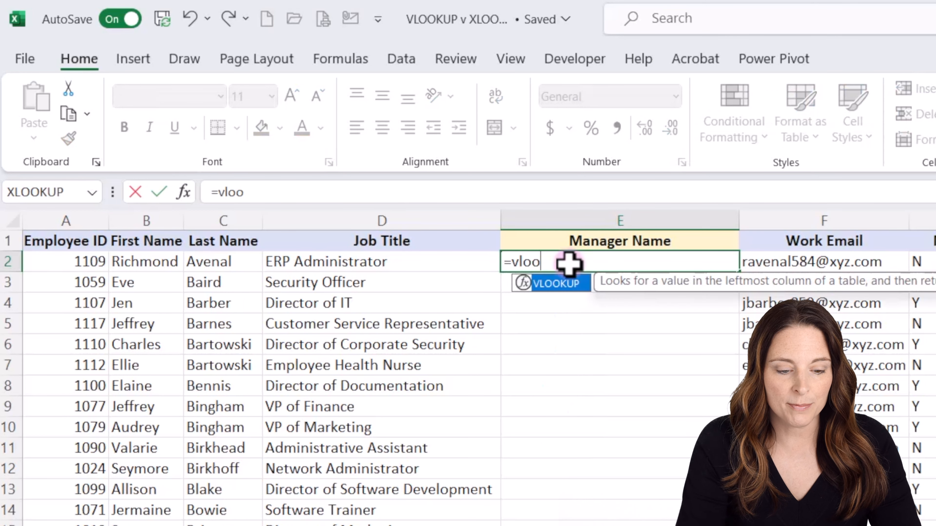
pyautogui.write('oo')
pyautogui.doubleClick(569, 284)
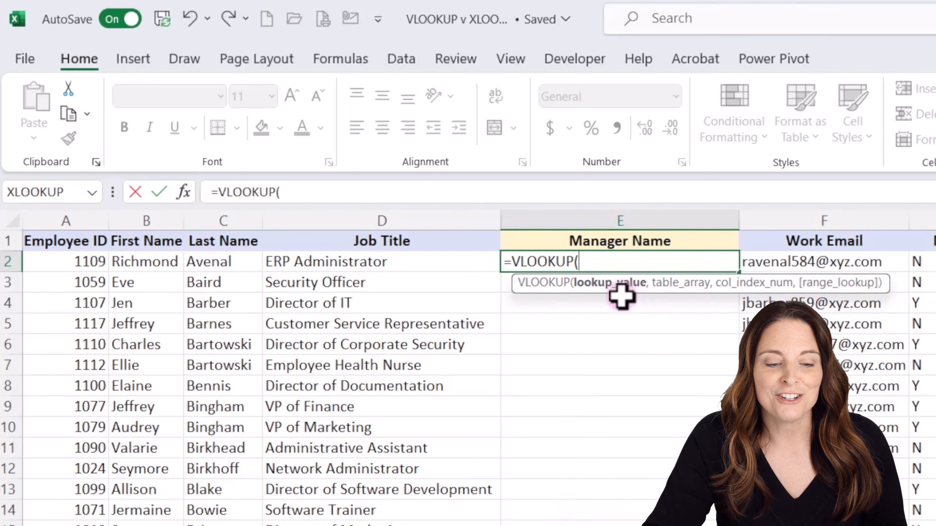
pyautogui.moveTo(580, 262); pyautogui.dragTo(510, 263)
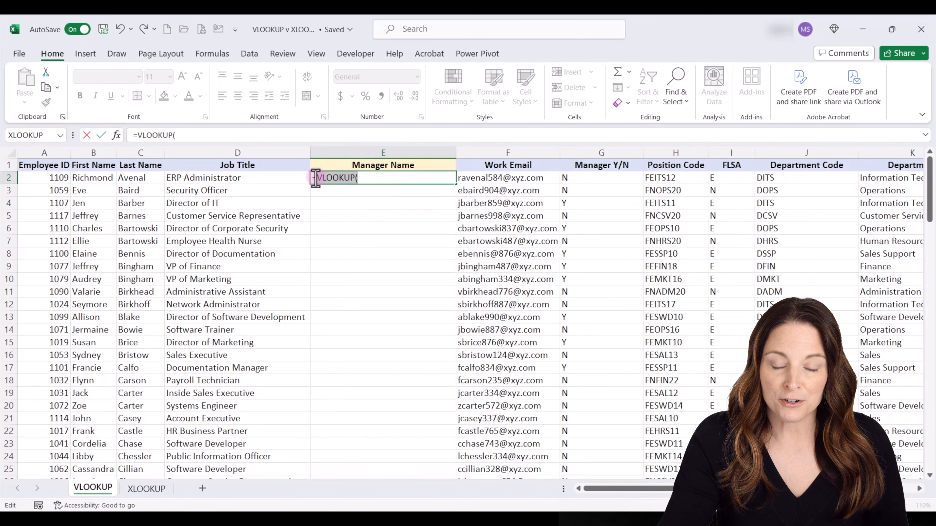
pyautogui.press('BackSpace')
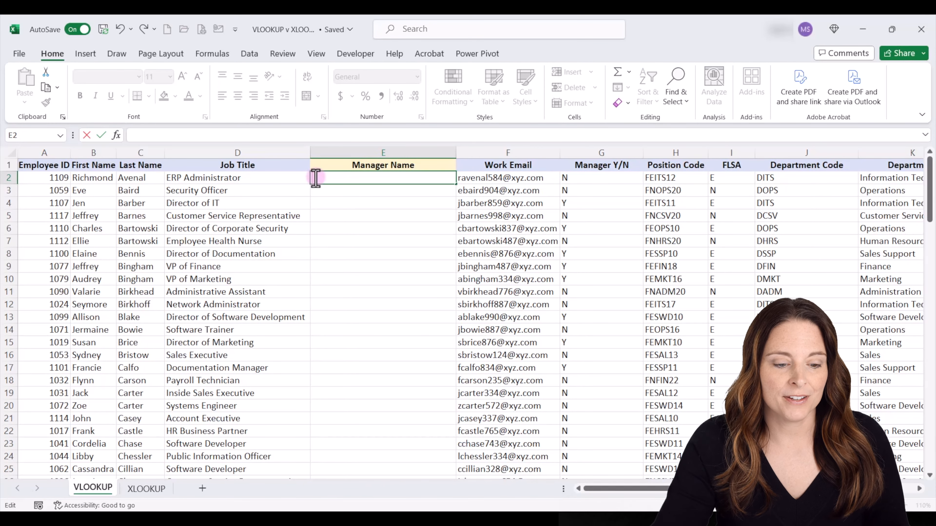
pyautogui.press('Return')
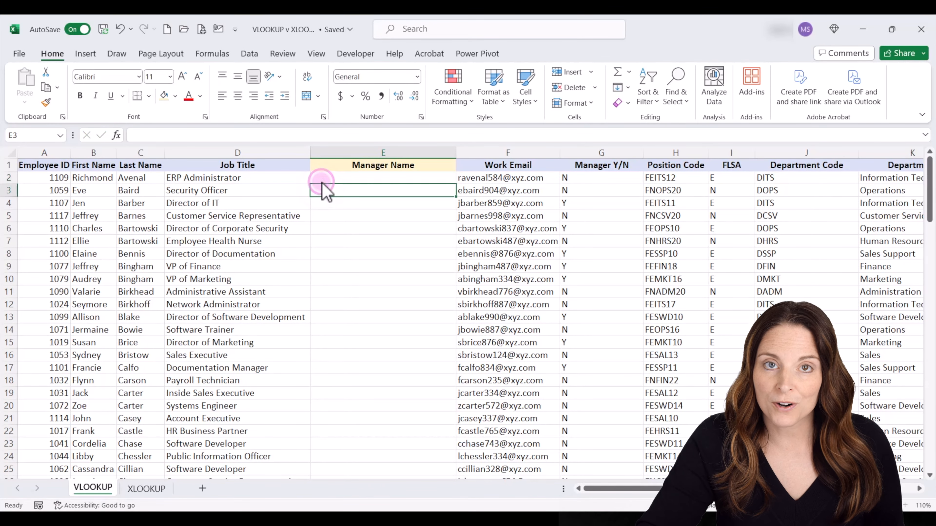
pyautogui.click(324, 178)
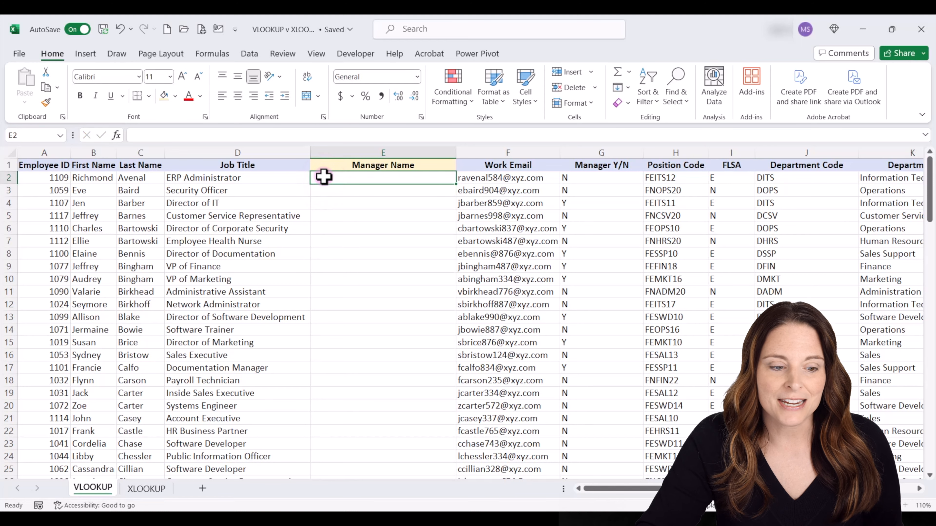
pyautogui.click(212, 54)
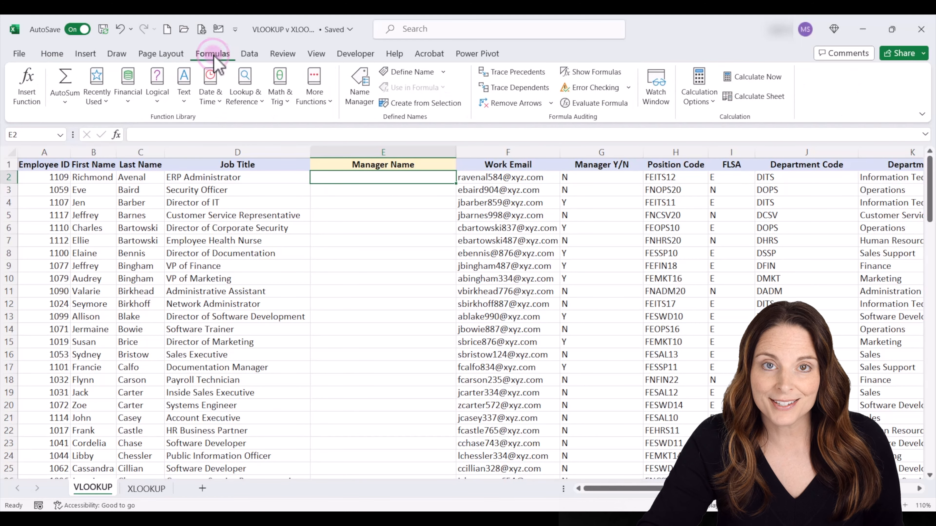
pyautogui.click(258, 108)
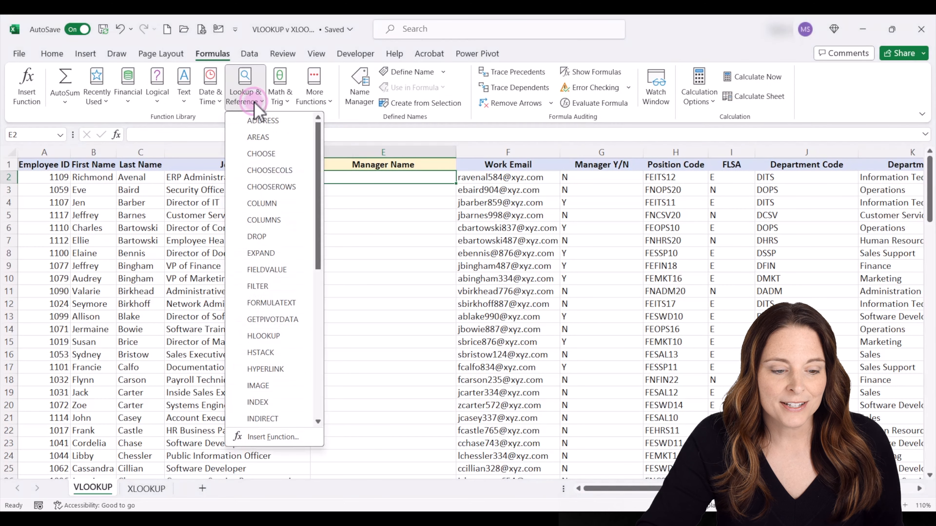
pyautogui.moveTo(319, 192); pyautogui.dragTo(327, 349)
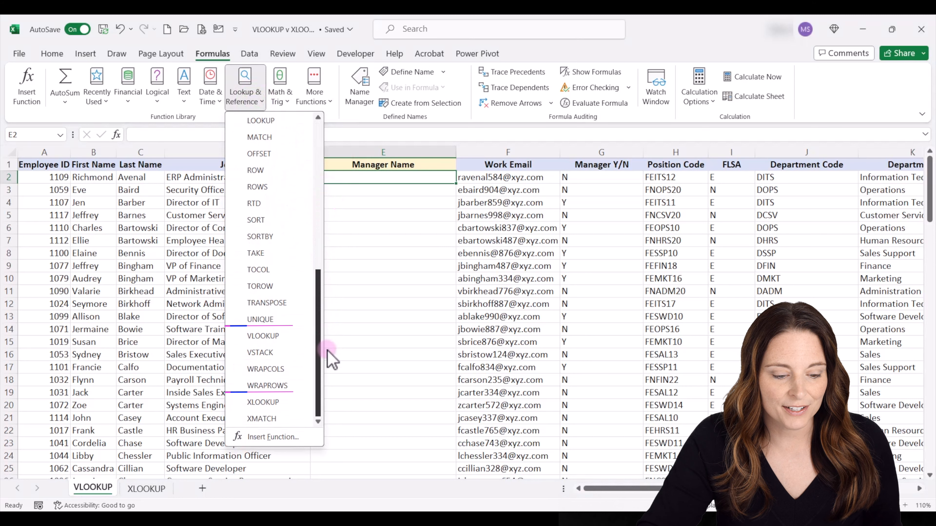
pyautogui.click(280, 335)
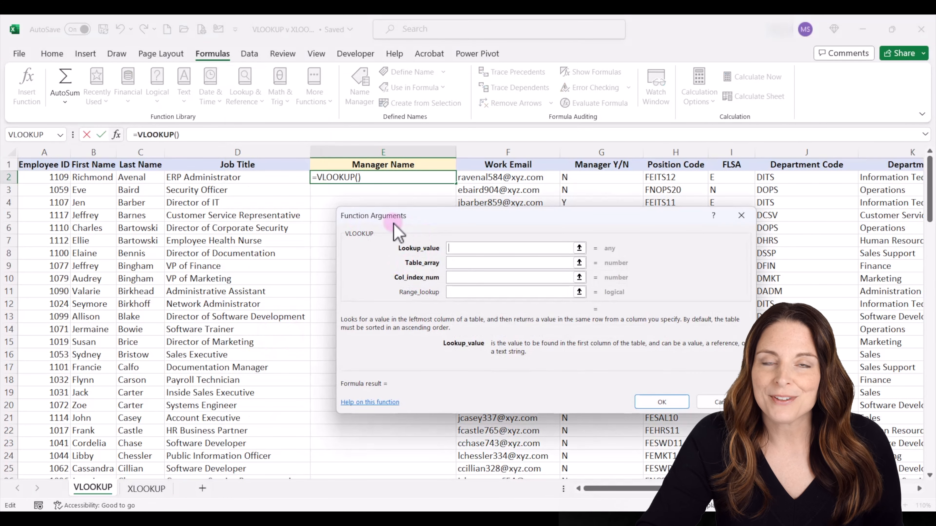
pyautogui.click(741, 216)
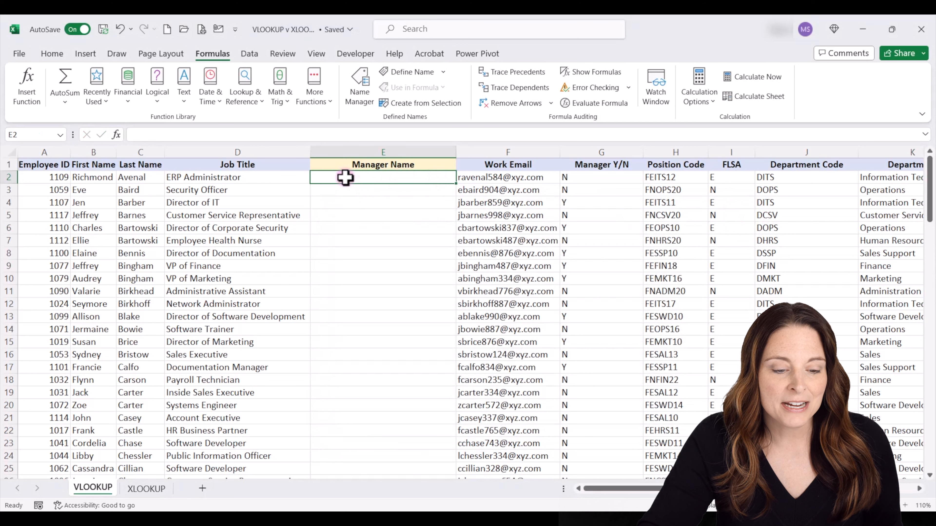
# - Insert the VLOOKUP function in cell E2 under Manager Name, using the employee ID in A2 as the lookup value
pyautogui.click(118, 135)
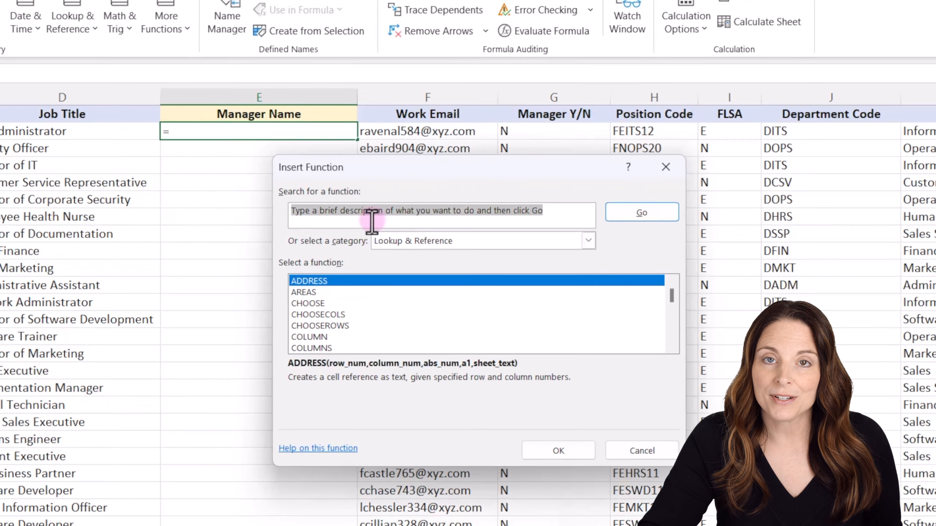
pyautogui.write('vlookup')
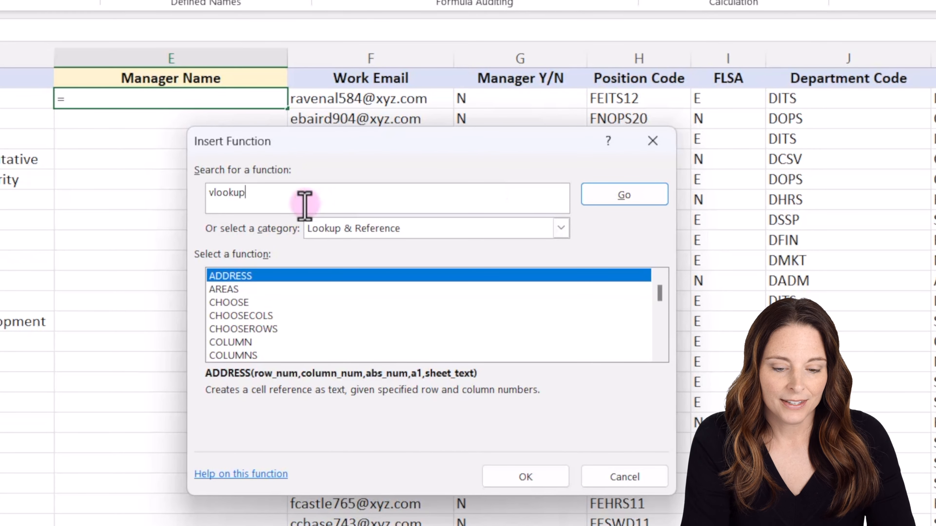
pyautogui.press('Return')
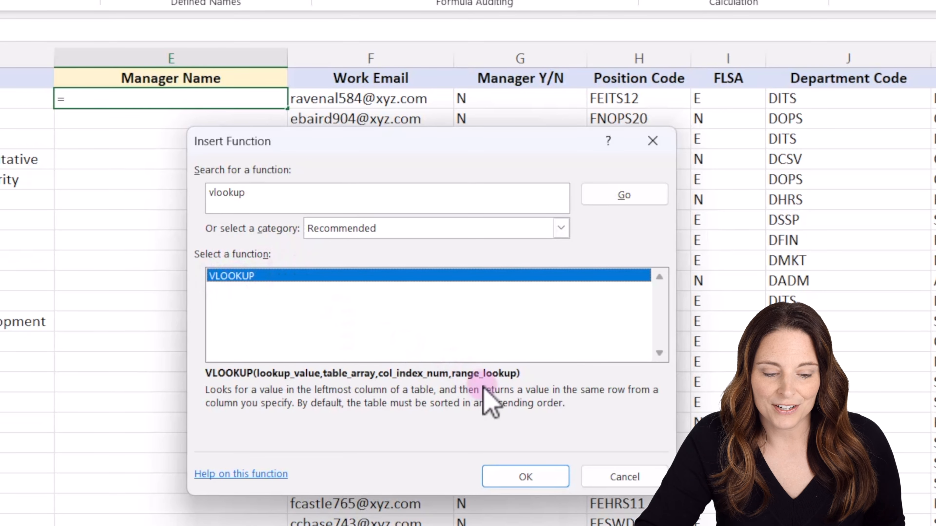
pyautogui.click(527, 476)
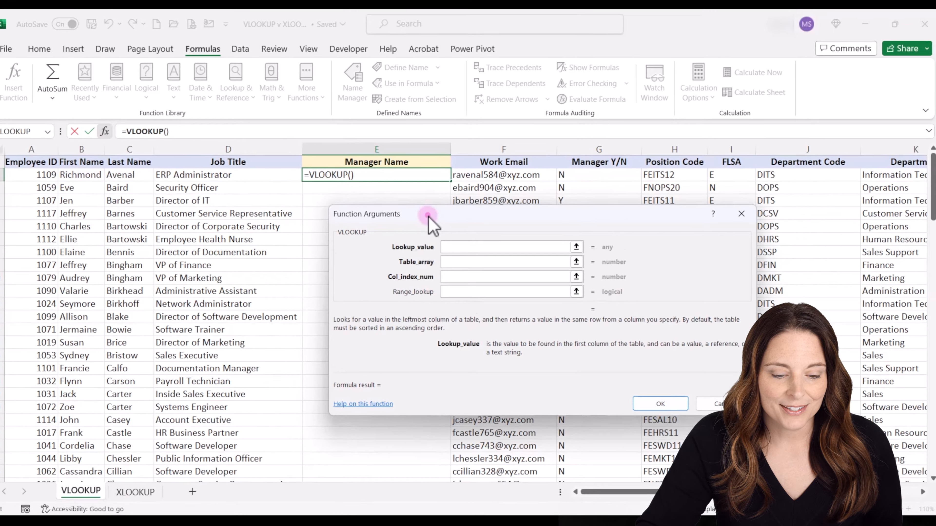
pyautogui.moveTo(346, 201); pyautogui.dragTo(235, 201)
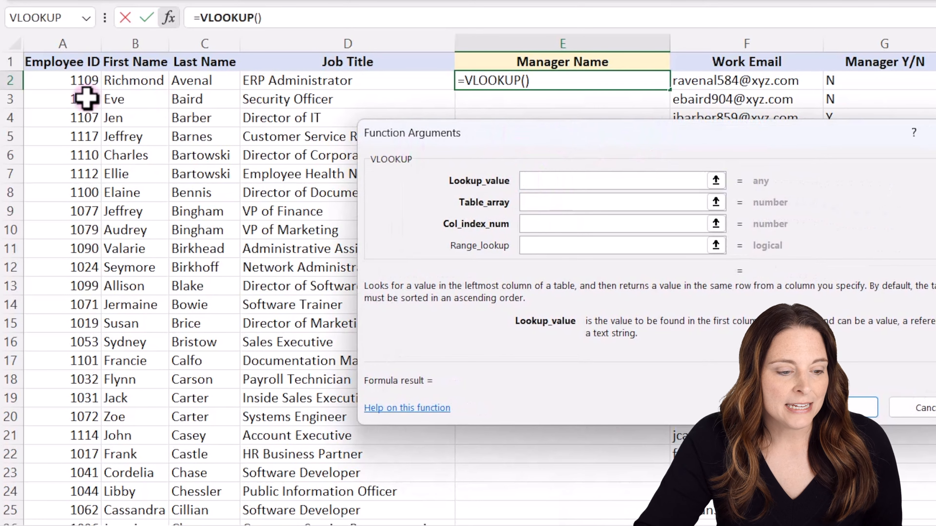
pyautogui.click(77, 82)
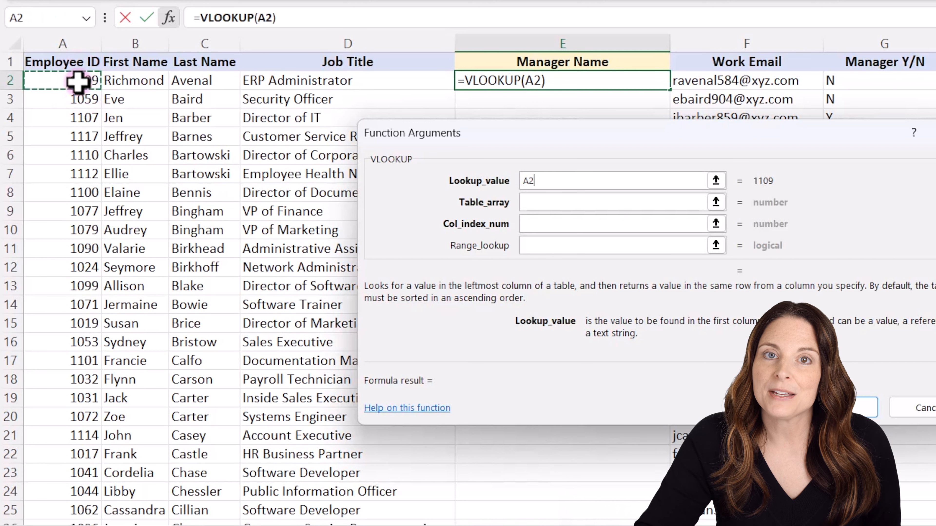
# - Set the VLOOKUP table array to $A$1:$E$120 on the Manager List sheet of the Demo Database Manager List workbook
pyautogui.click(533, 205)
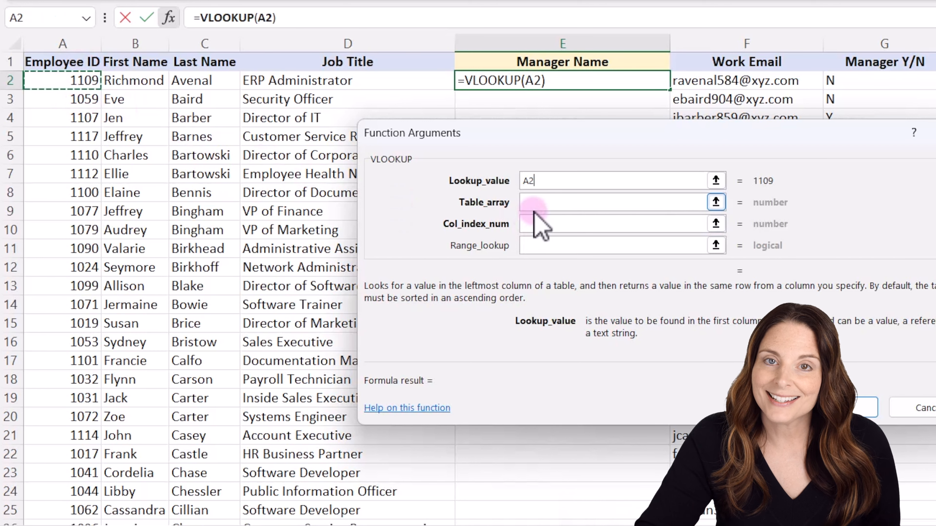
pyautogui.click(528, 205)
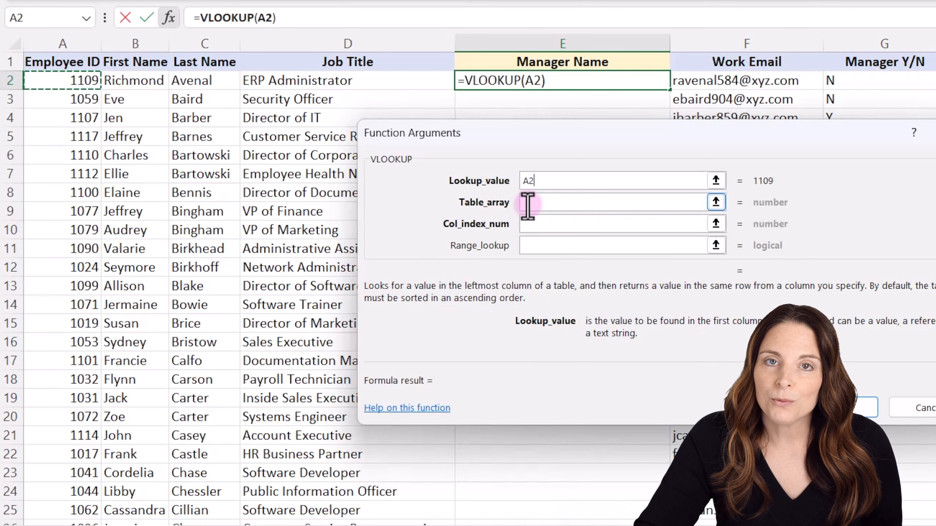
pyautogui.click(528, 203)
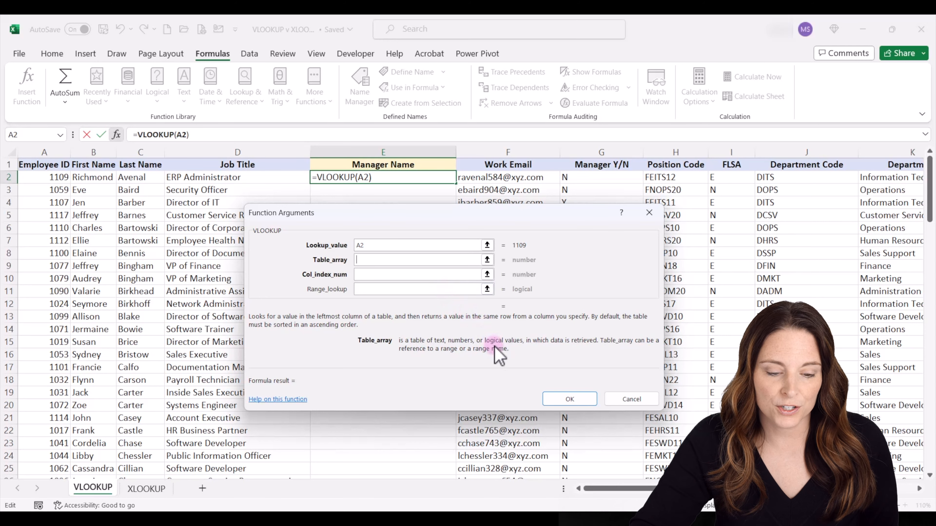
pyautogui.moveTo(600, 518)
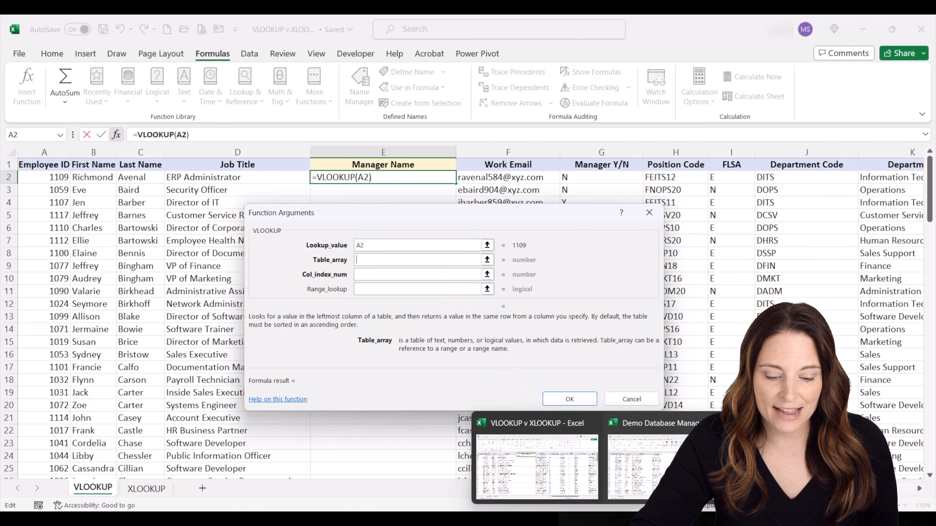
pyautogui.click(631, 488)
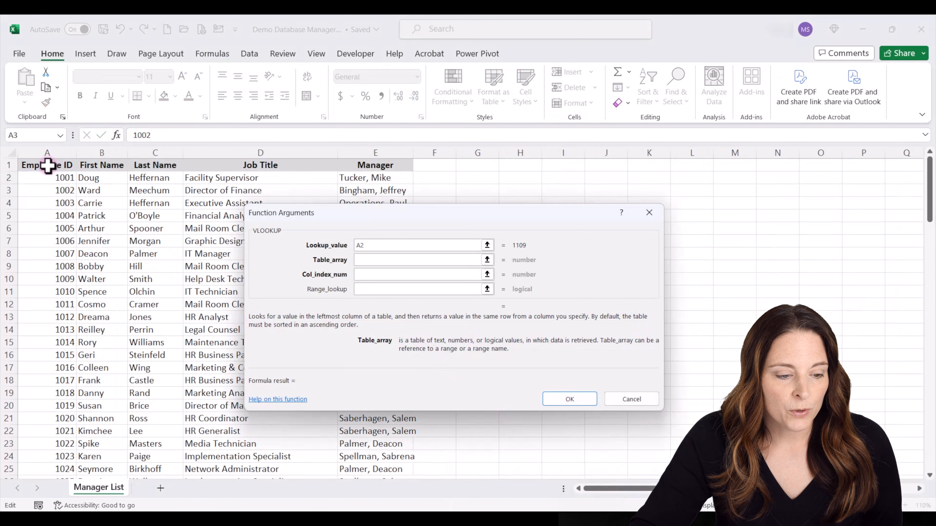
pyautogui.moveTo(47, 166); pyautogui.dragTo(358, 168)
pyautogui.hotkey('ctrl', 'shift', 'Down')
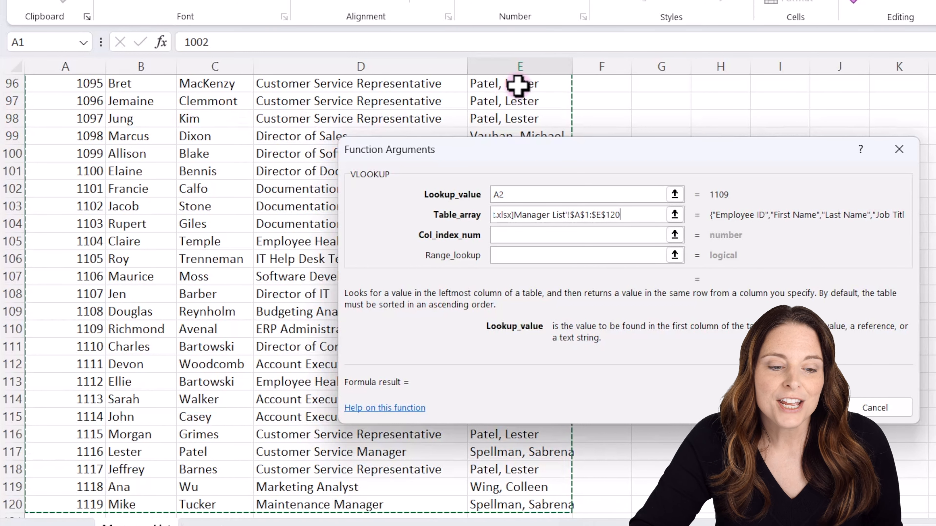
# - Set the column index number to 5 and the range lookup to FALSE, and complete the VLOOKUP formula in E2
pyautogui.click(508, 235)
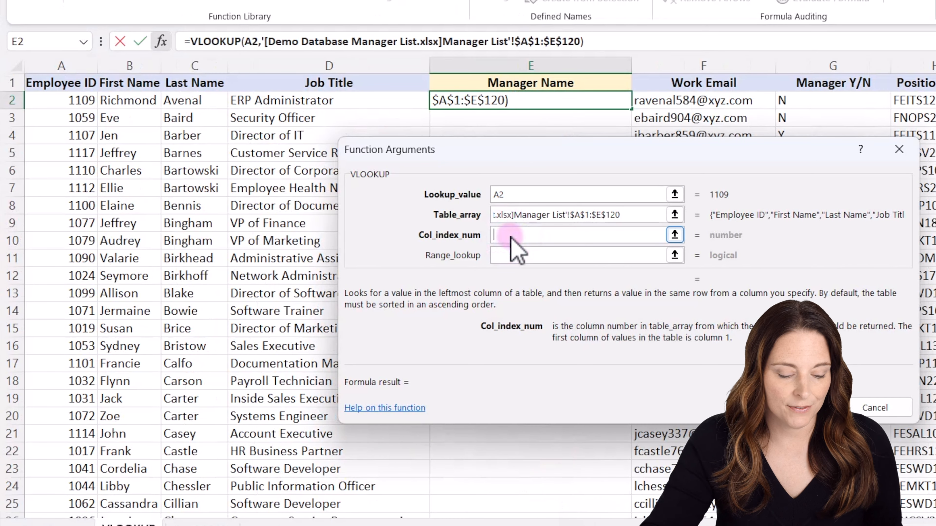
pyautogui.write('5')
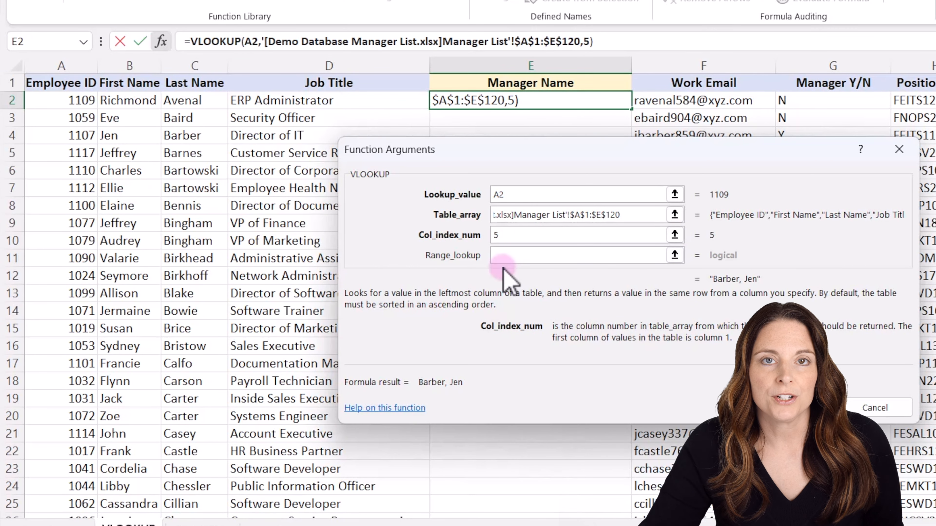
pyautogui.click(503, 255)
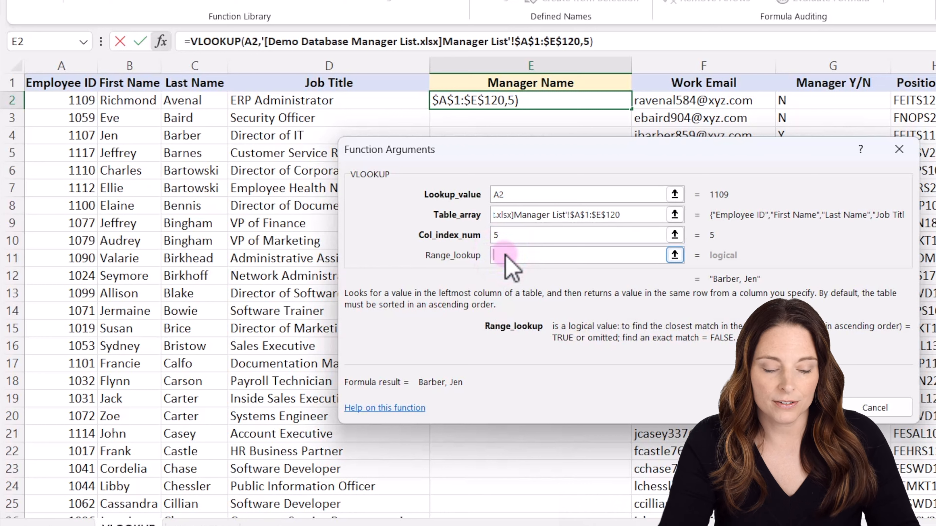
pyautogui.write('FALSE')
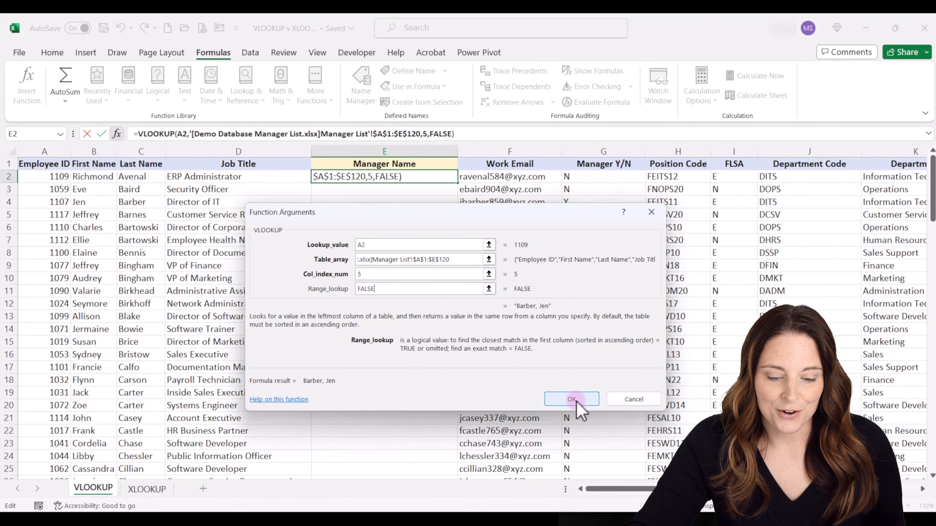
pyautogui.click(798, 409)
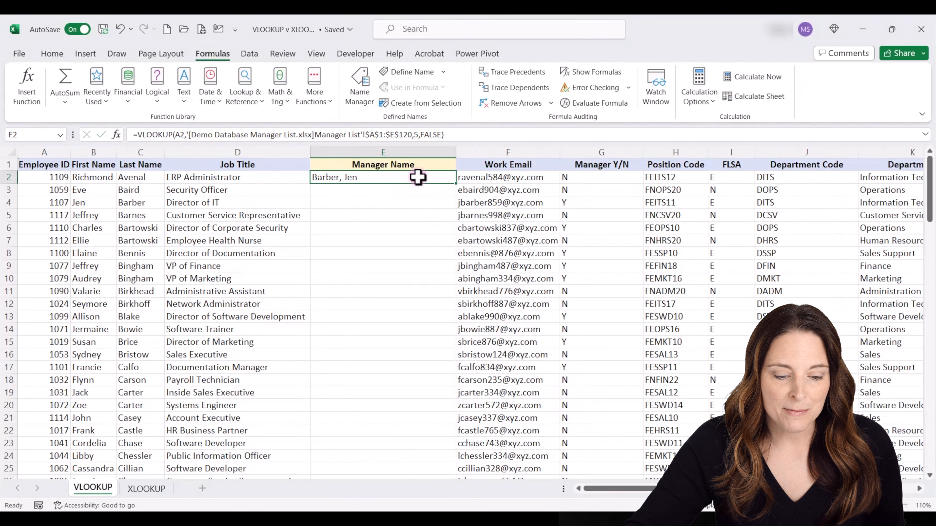
# - Fill the VLOOKUP formula in E2 down the rest of the Manager Name column
pyautogui.doubleClick(457, 186)
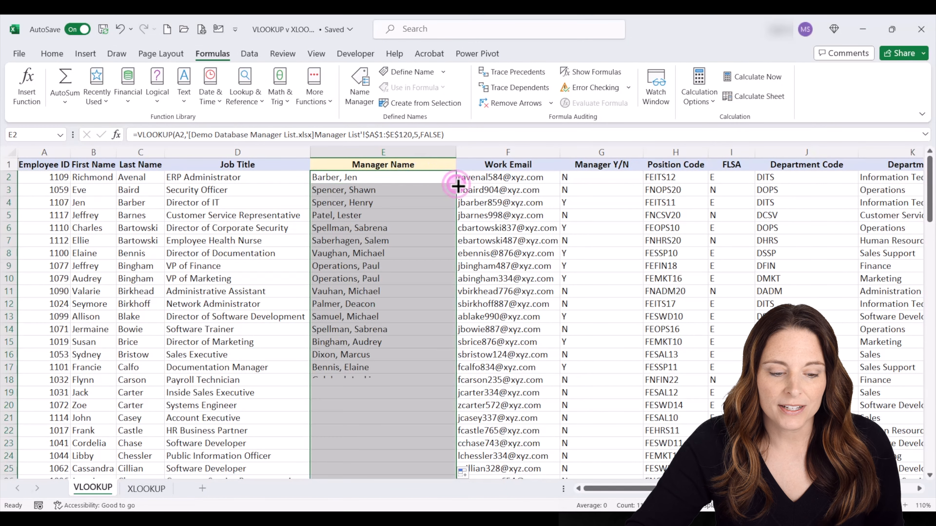
pyautogui.click(380, 202)
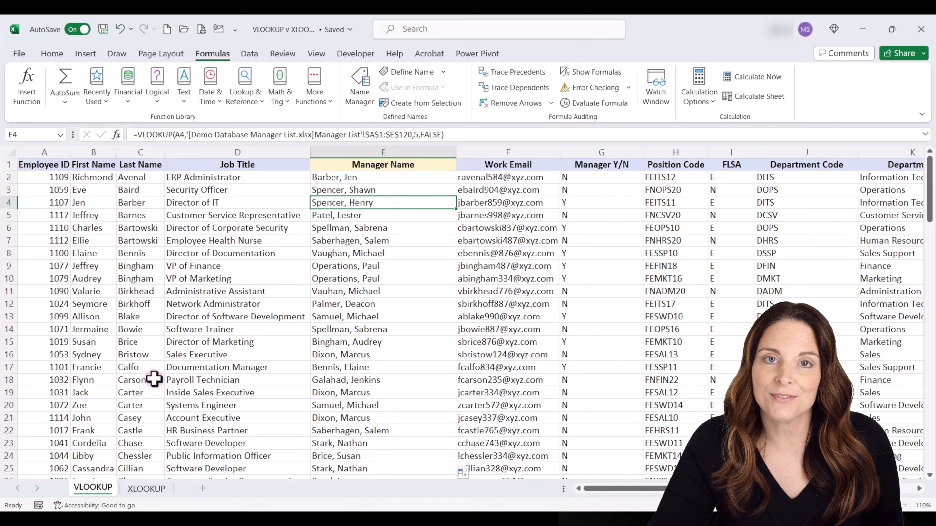
# - Insert a blank column before the Work Email column on the XLOOKUP sheet
pyautogui.click(154, 498)
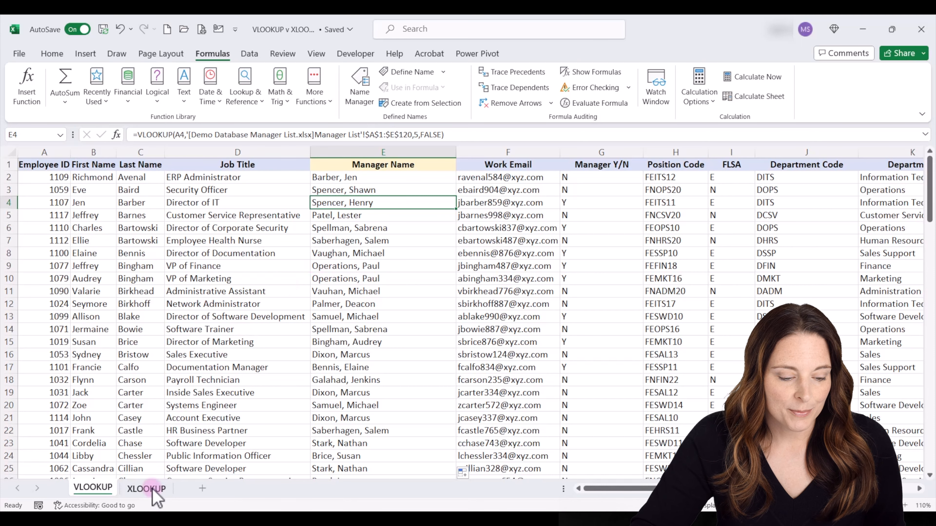
pyautogui.click(153, 492)
pyautogui.click(376, 227)
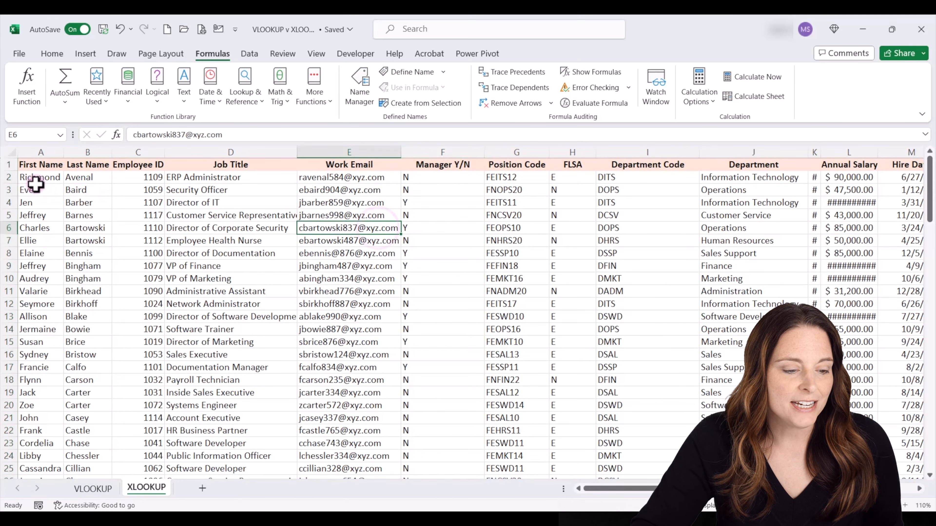
pyautogui.click(38, 164)
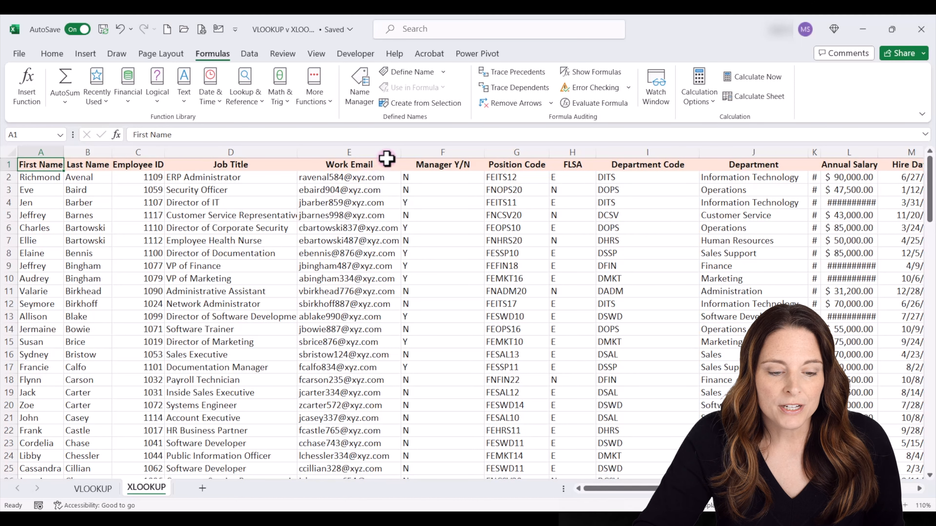
pyautogui.click(380, 149)
pyautogui.rightClick(380, 150)
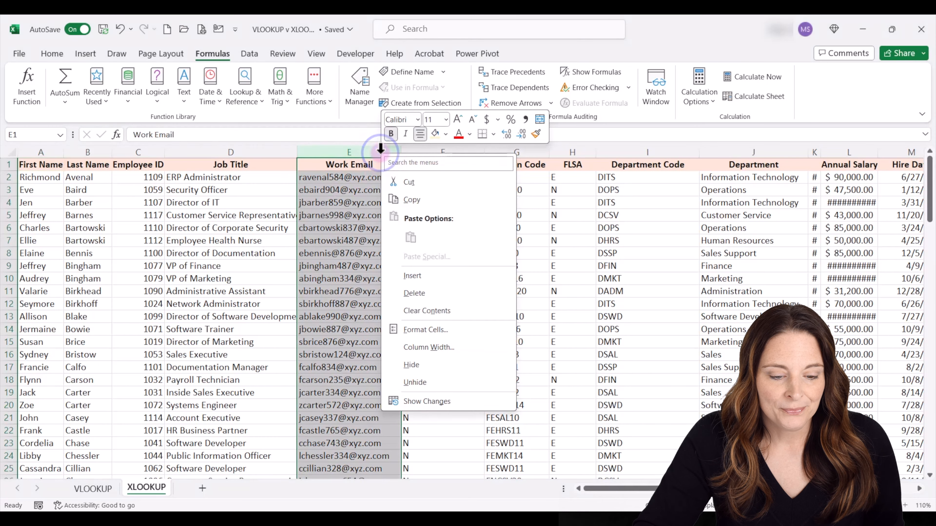
pyautogui.click(439, 274)
# - Enter the header Manager Name in cell E1 of the new column
pyautogui.click(363, 163)
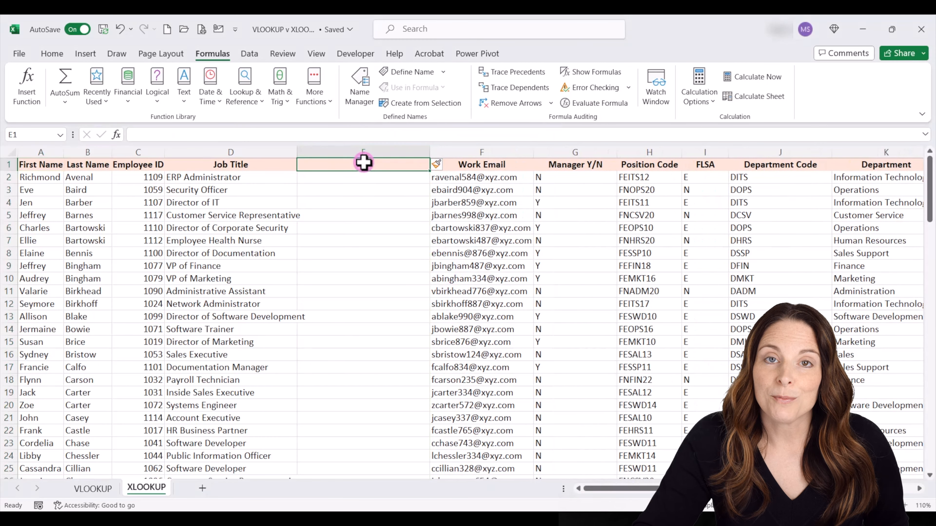
pyautogui.write('Mana')
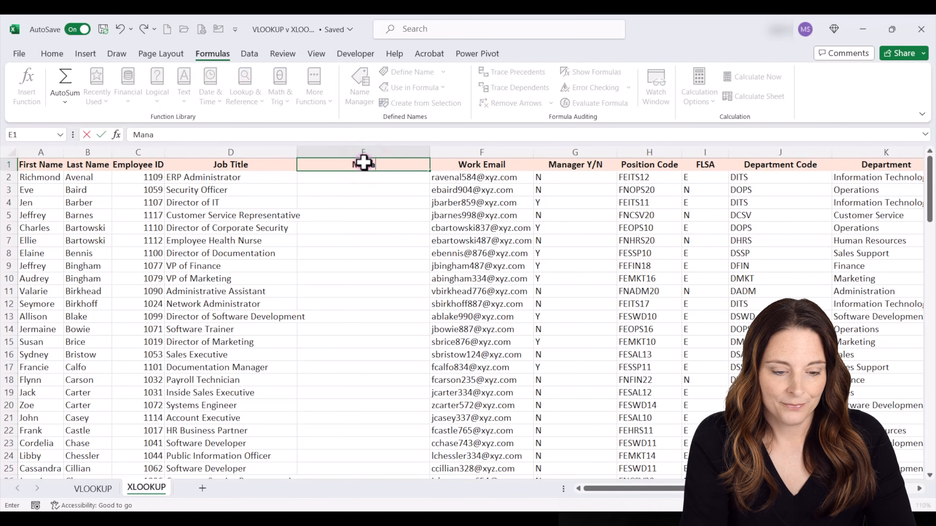
pyautogui.write('ger Name')
pyautogui.press('Return')
# - Change the fill color of the Manager Name header cell E1 to light blue
pyautogui.click(363, 162)
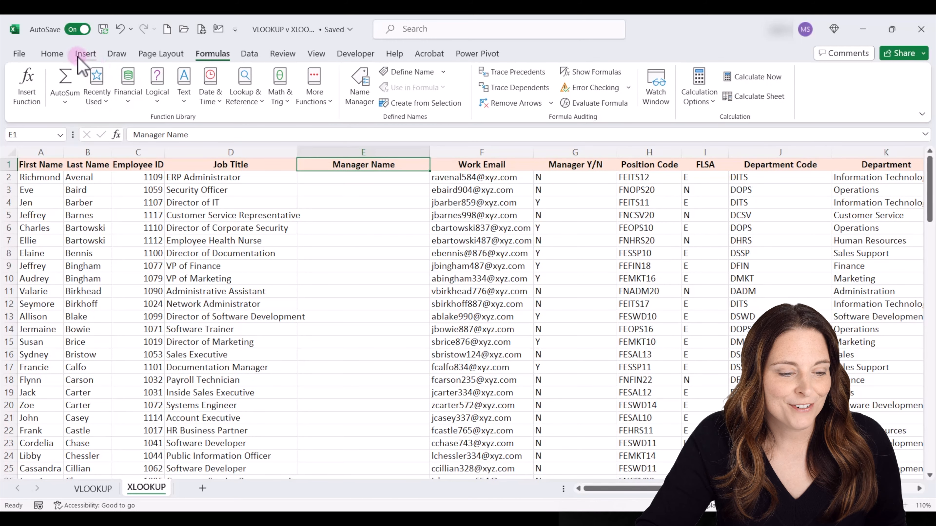
pyautogui.click(52, 54)
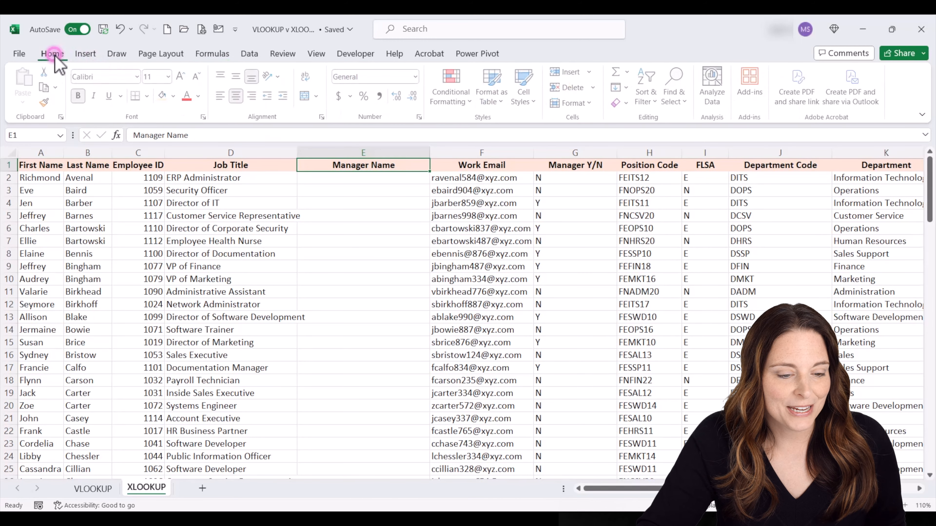
pyautogui.click(175, 96)
pyautogui.click(241, 143)
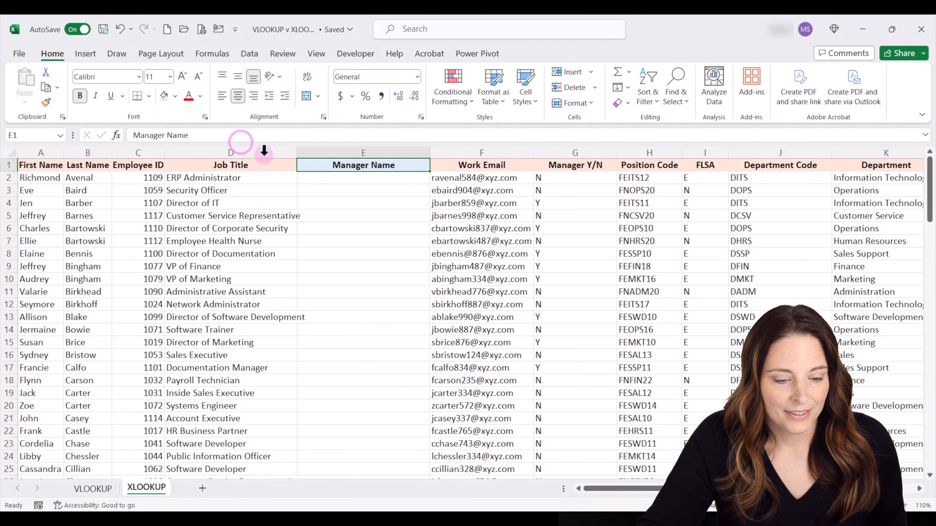
# - Insert the XLOOKUP function in cell E2 under Manager Name, using the employee ID in C2 as the lookup value
pyautogui.click(336, 178)
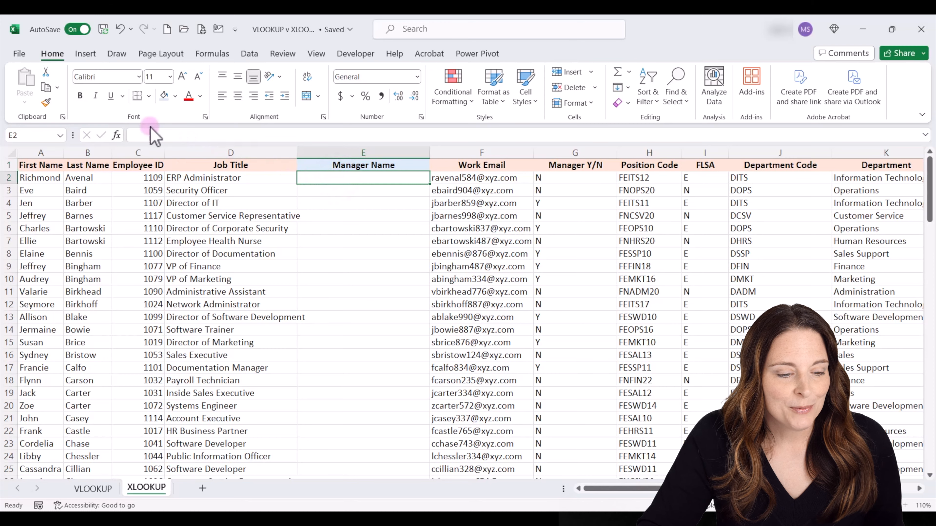
pyautogui.click(116, 135)
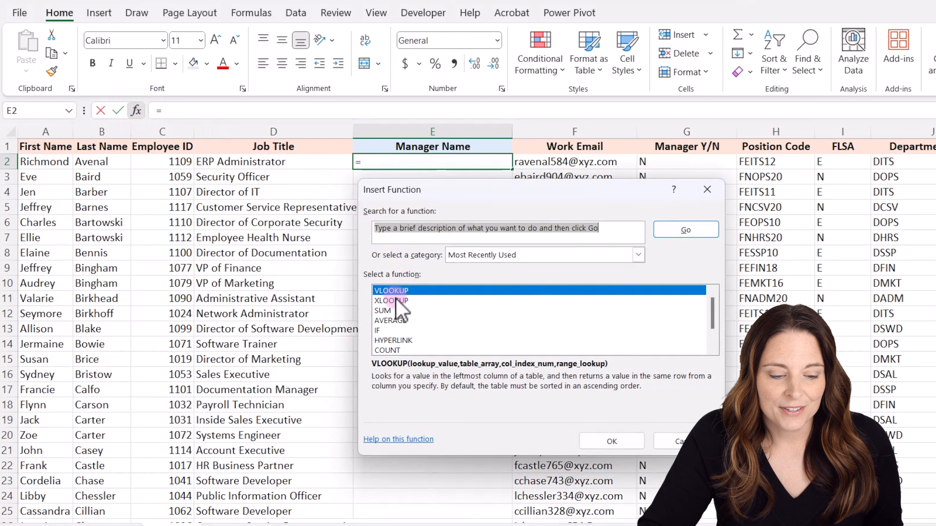
pyautogui.click(394, 301)
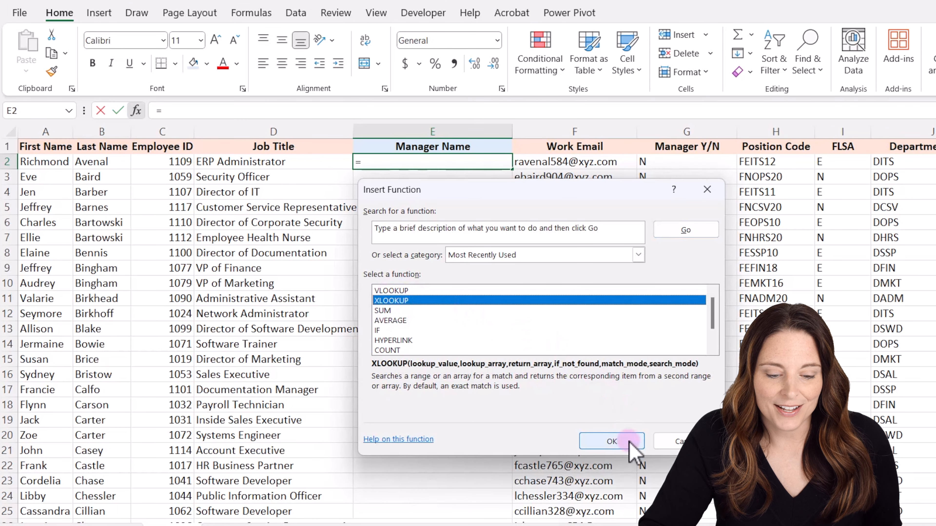
pyautogui.click(613, 441)
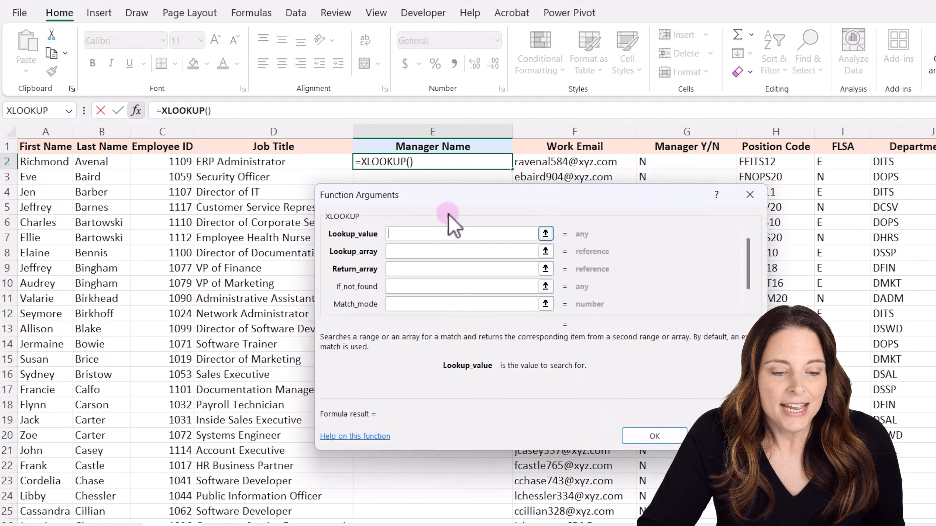
pyautogui.moveTo(445, 193); pyautogui.dragTo(531, 177)
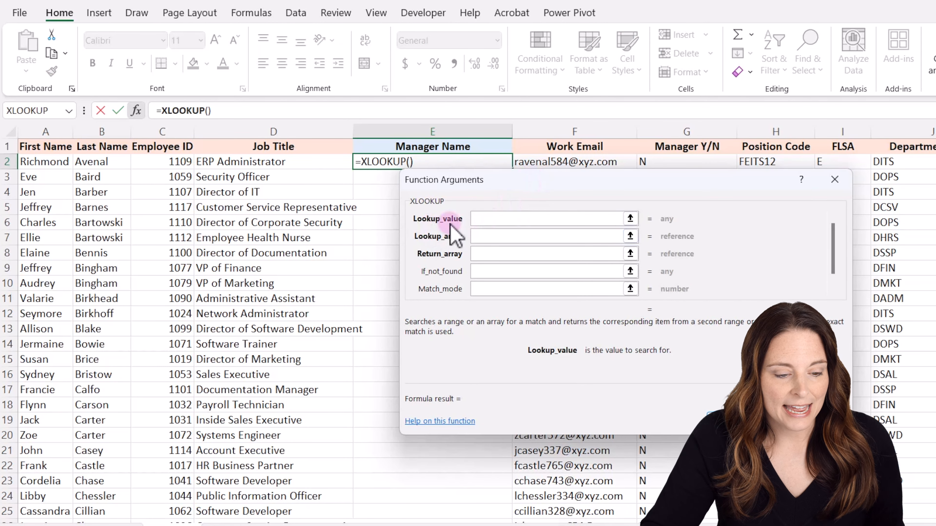
pyautogui.click(160, 162)
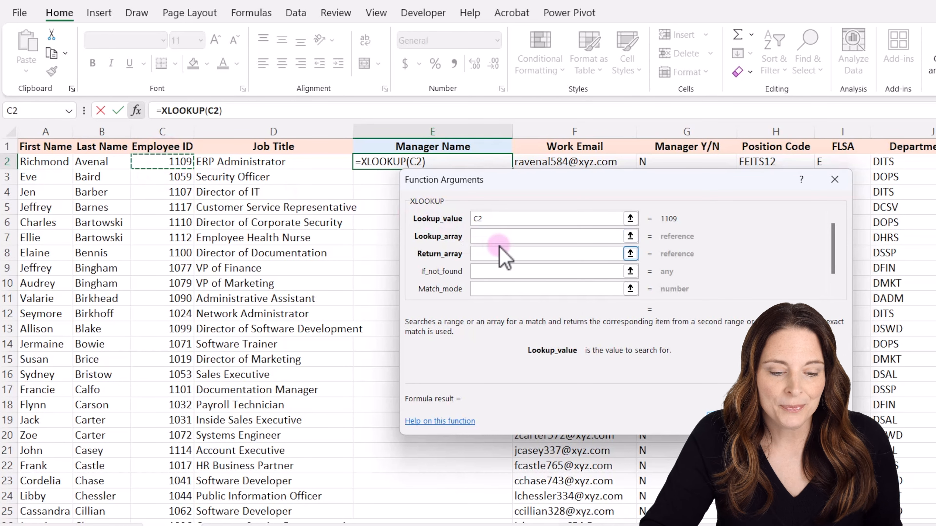
# - Set the XLOOKUP lookup array to the Employee ID column $A:$A on the Manager List sheet of the Demo Database Manager List workbook
pyautogui.click(481, 238)
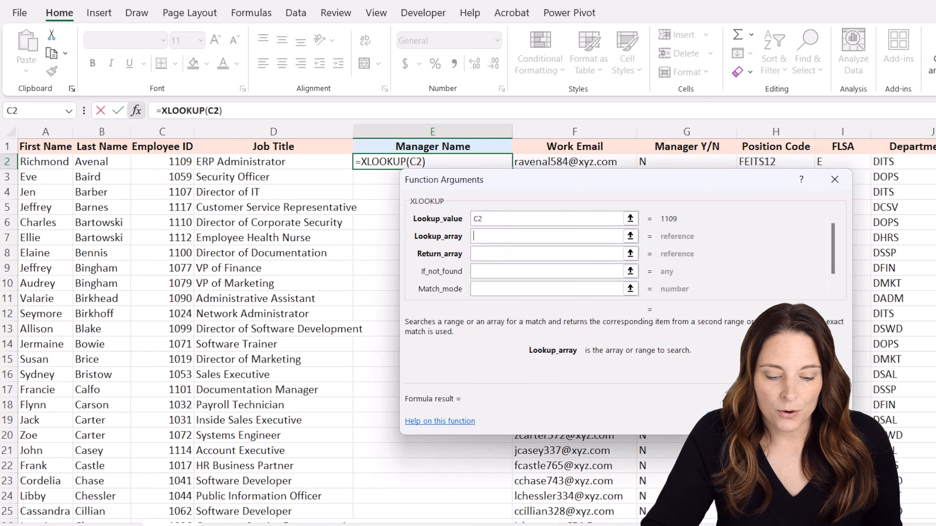
pyautogui.moveTo(641, 525)
pyautogui.click(623, 490)
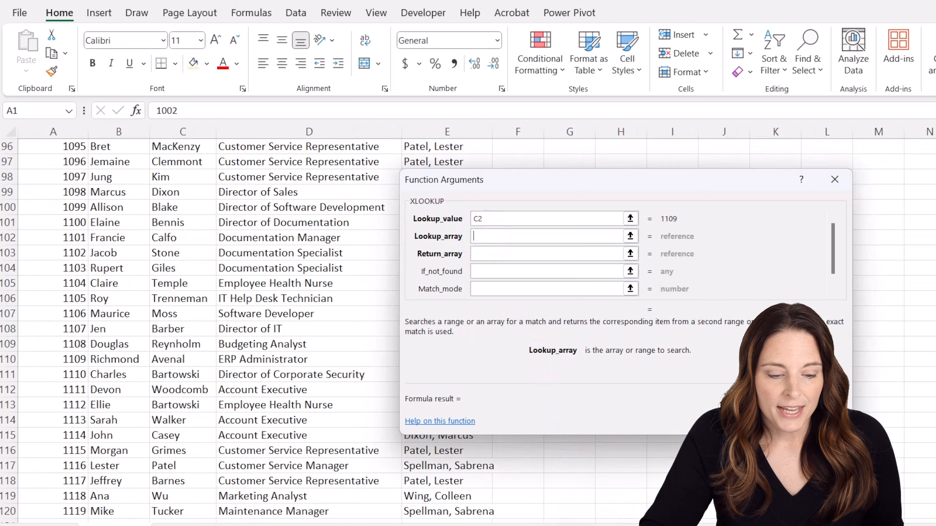
pyautogui.scroll(20, 331, 210)
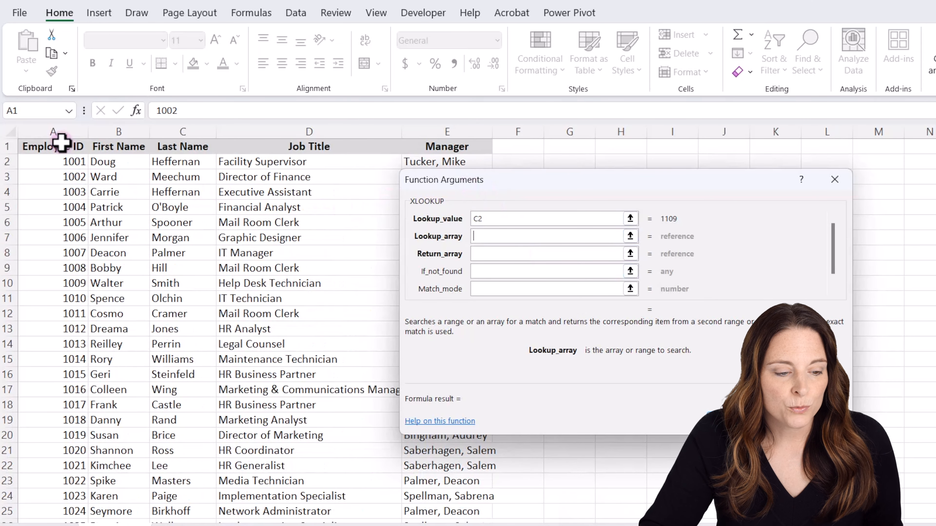
pyautogui.click(55, 129)
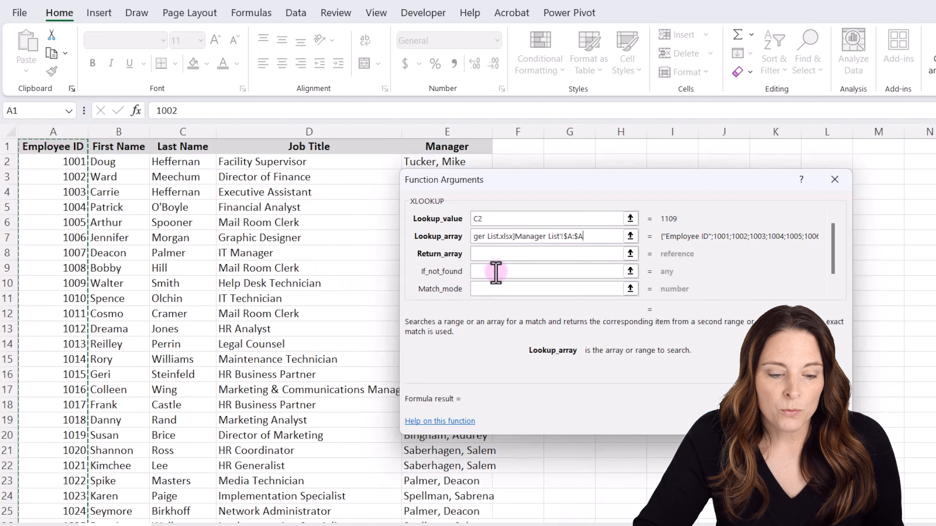
# - Set the XLOOKUP return array to the Manager column $E:$E on the Manager List sheet of the Demo Database Manager List workbook
pyautogui.click(493, 255)
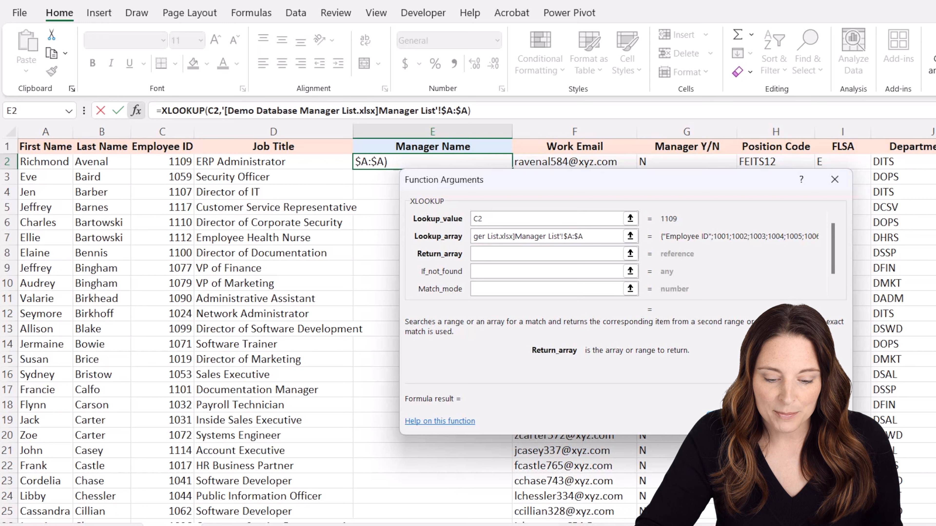
pyautogui.moveTo(714, 525)
pyautogui.click(784, 498)
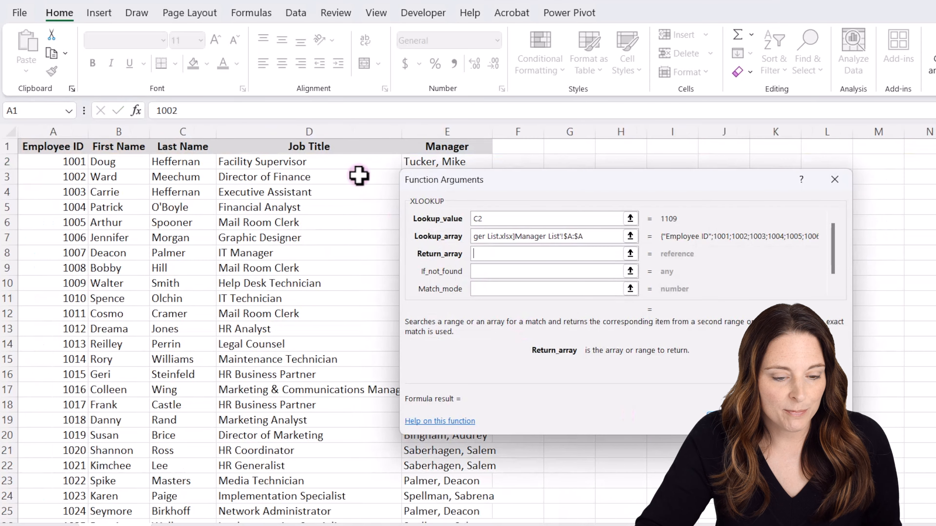
pyautogui.click(451, 132)
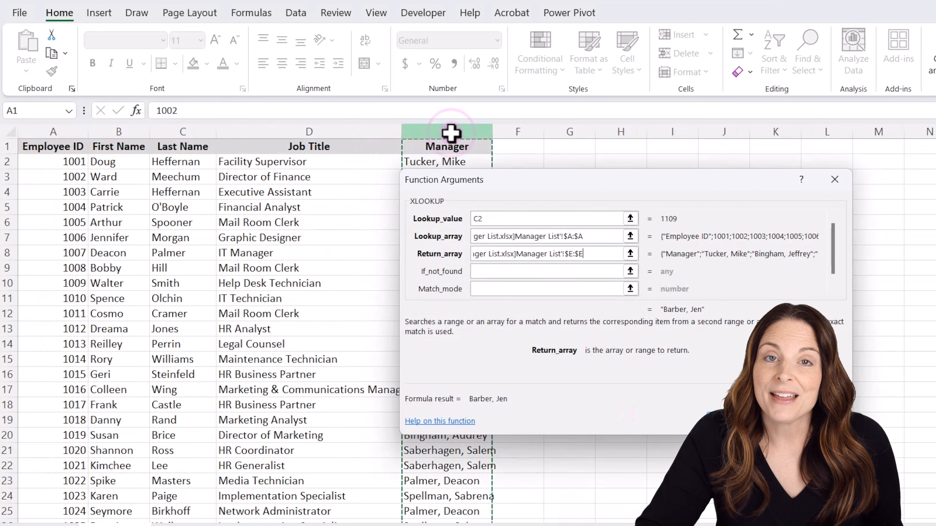
# - Complete the XLOOKUP formula in E2 without optional arguments and fill it down the Manager Name column
pyautogui.click(500, 274)
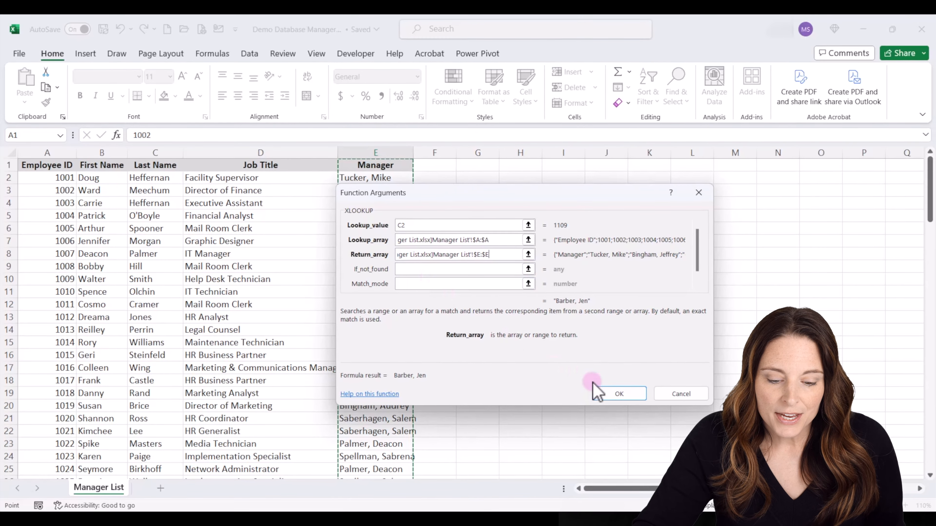
pyautogui.click(618, 394)
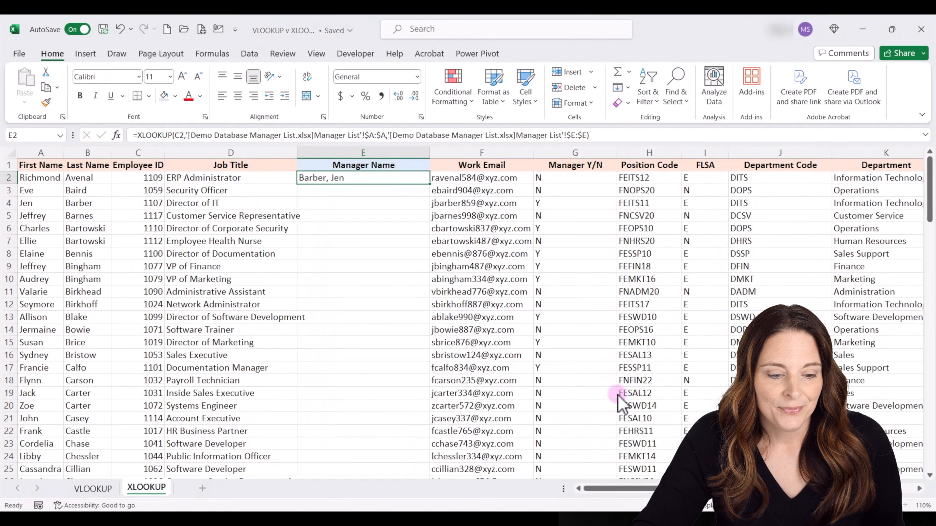
pyautogui.doubleClick(430, 185)
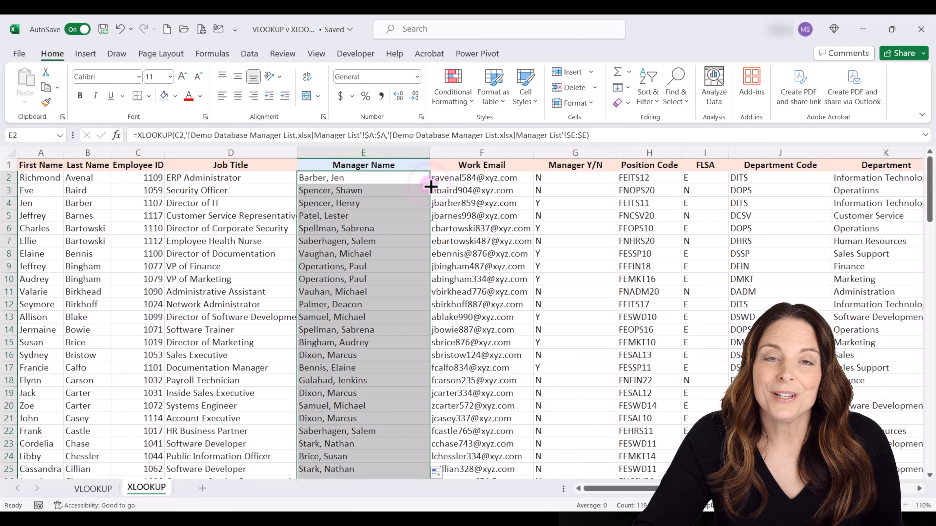